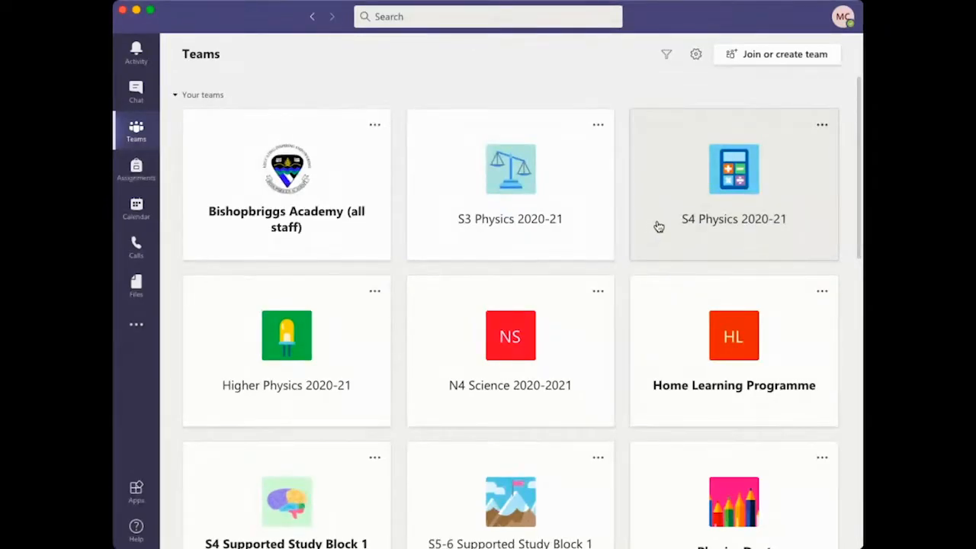
# - Start scheduling a new meeting in the General channel of the S4 Physics 2020-21 team
pyautogui.click(663, 182)
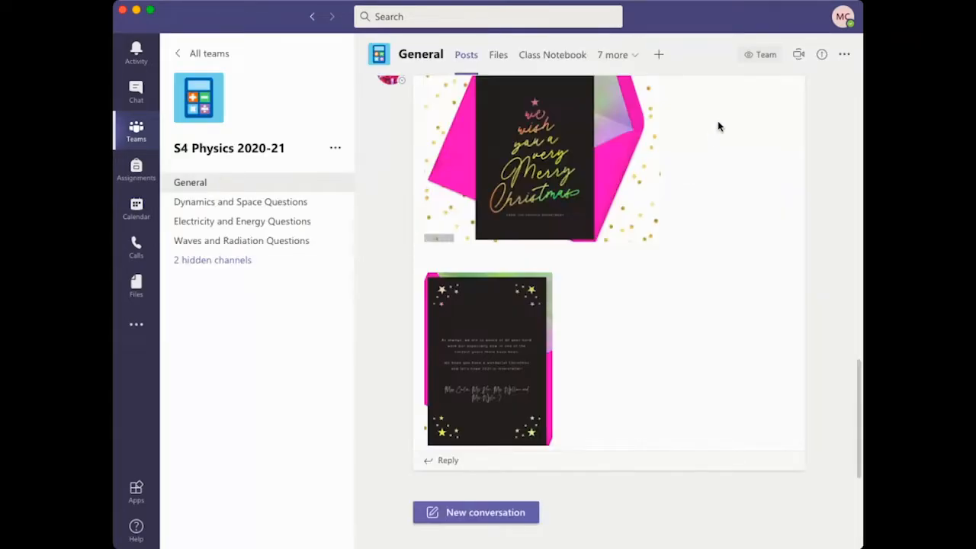
pyautogui.click(799, 57)
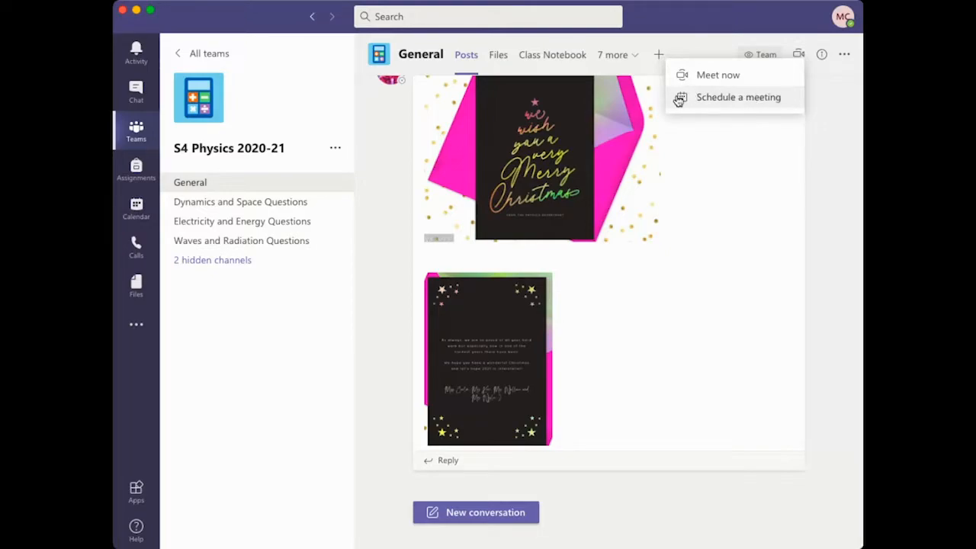
pyautogui.click(740, 109)
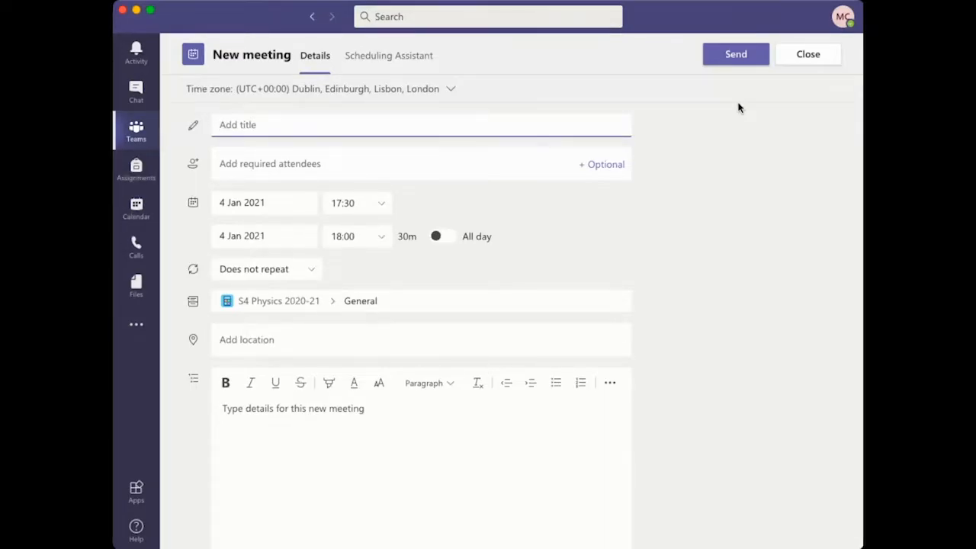
# - Title the new meeting "Period 3: S4 Physics"
pyautogui.write('S')
pyautogui.press('BackSpace')
pyautogui.write('Period 3;')
pyautogui.press('BackSpace')
pyautogui.write(': S4 Physics')
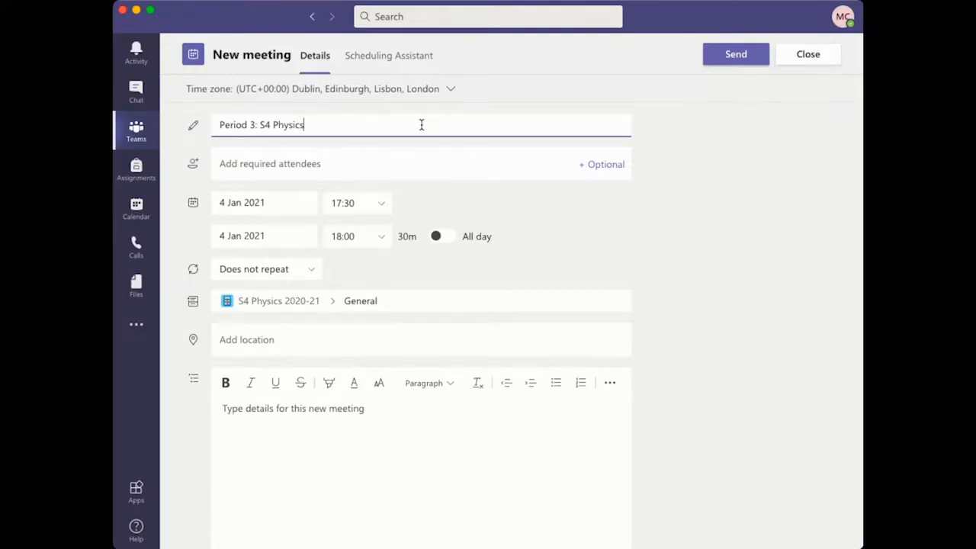
# - Find the fellow teacher by surname and add them as a required attendee of the meeting
pyautogui.click(269, 167)
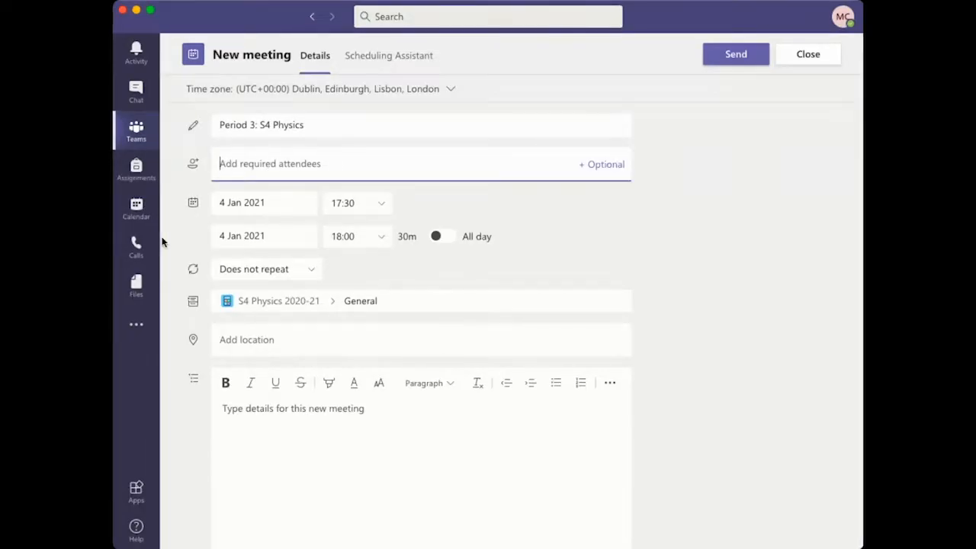
pyautogui.click(241, 167)
pyautogui.write('mrs wa')
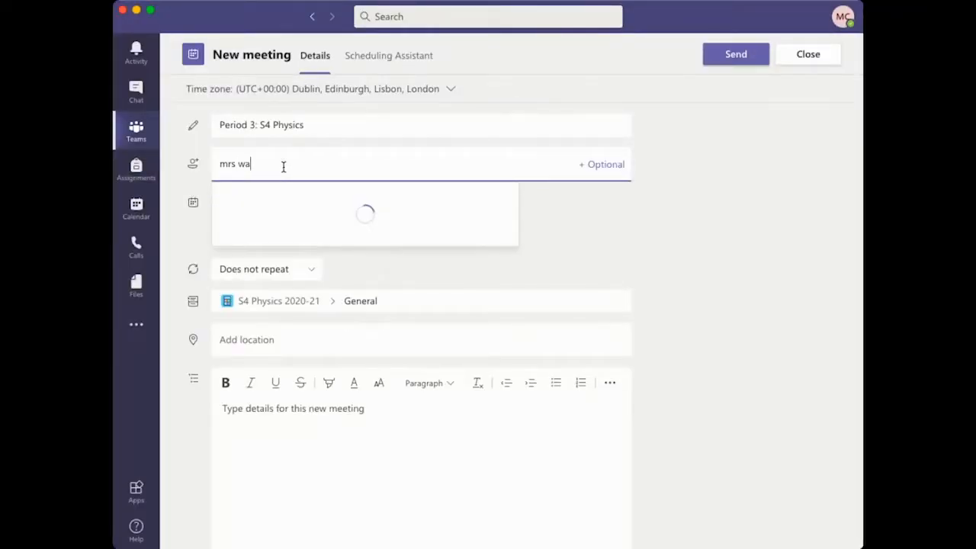
pyautogui.write('llace')
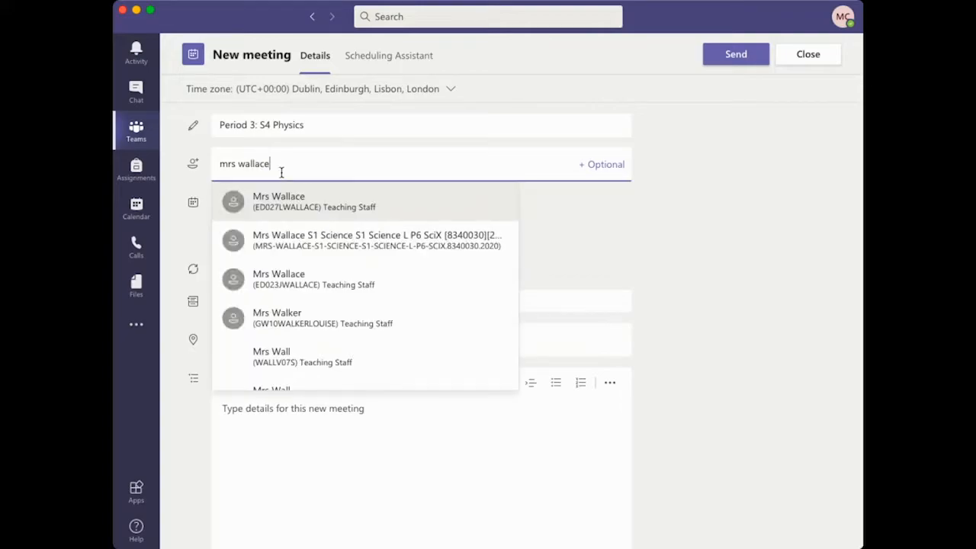
pyautogui.click(293, 206)
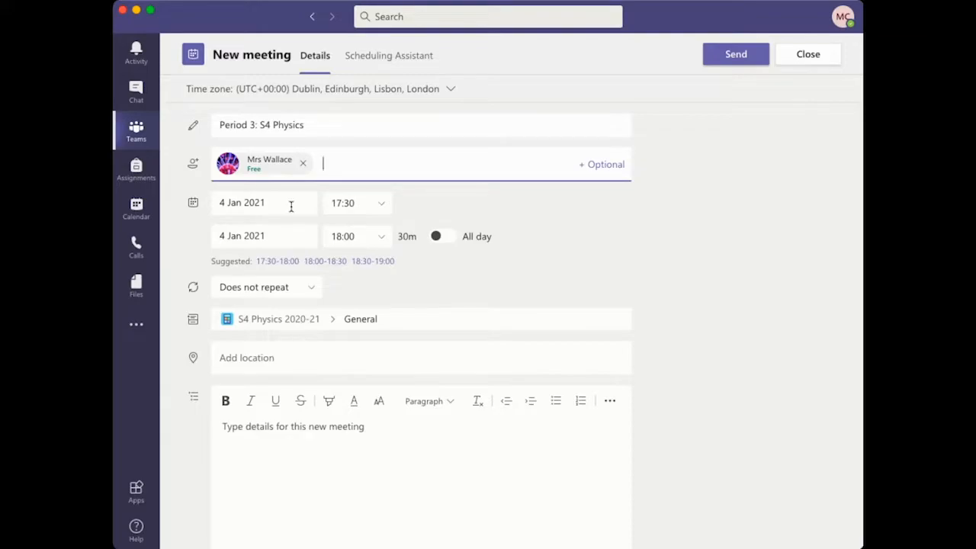
# - Set the meeting date to 5 Jan 2021, starting at 10:55 and ending at 11:45
pyautogui.click(240, 211)
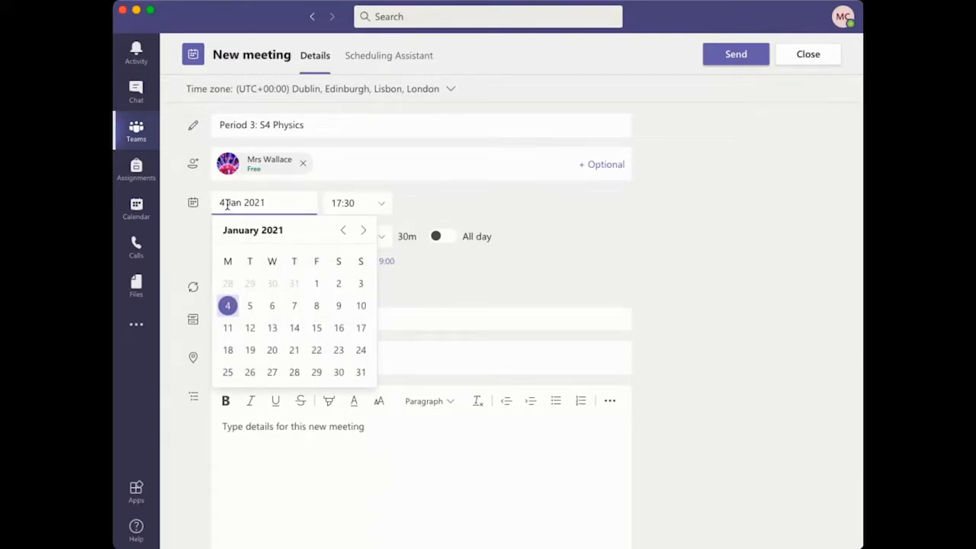
pyautogui.click(252, 306)
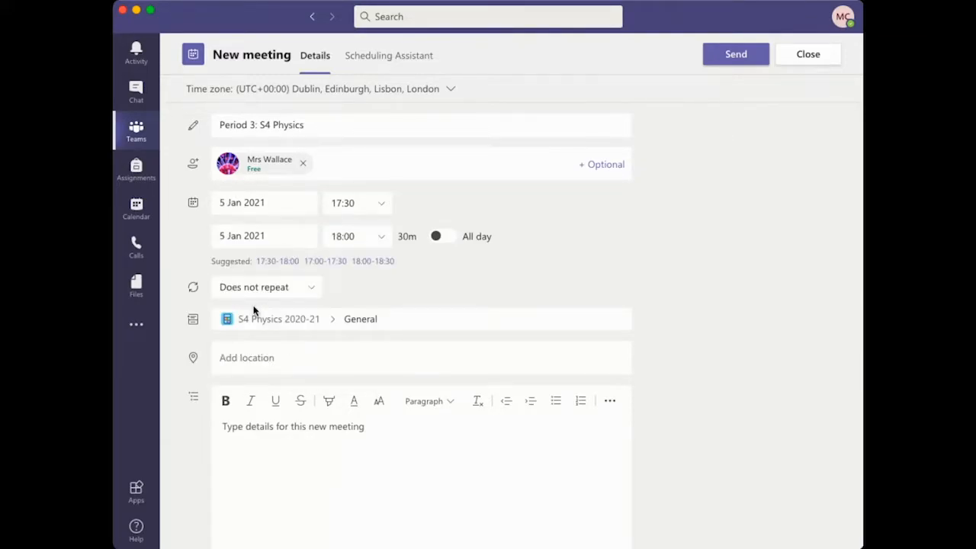
pyautogui.click(360, 203)
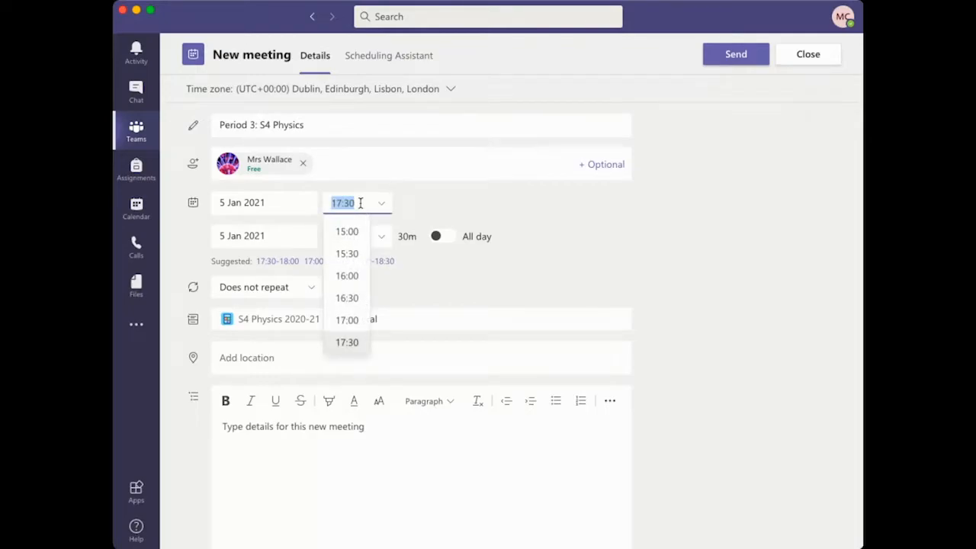
pyautogui.write('10:55')
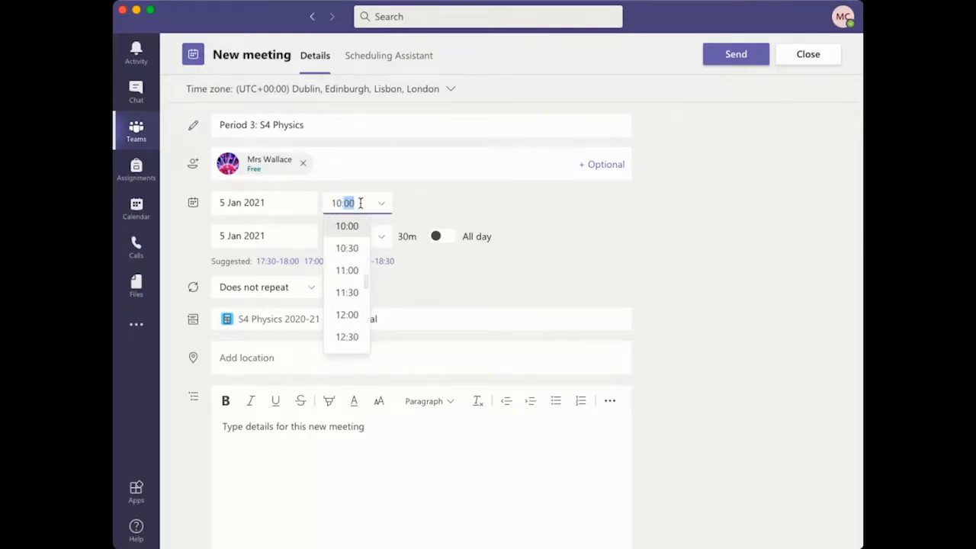
pyautogui.click(452, 207)
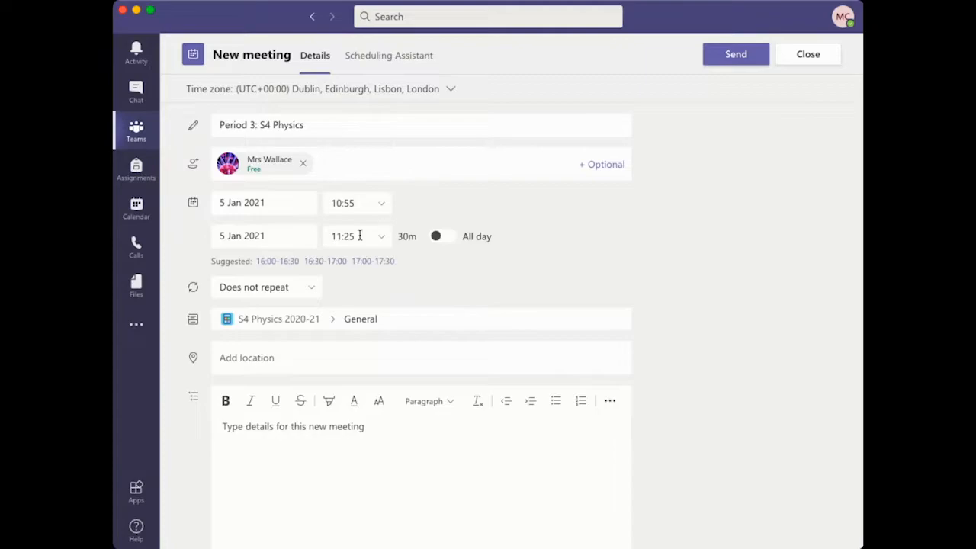
pyautogui.click(358, 236)
pyautogui.click(359, 236)
pyautogui.press('BackSpace')
pyautogui.press('BackSpace')
pyautogui.write('45')
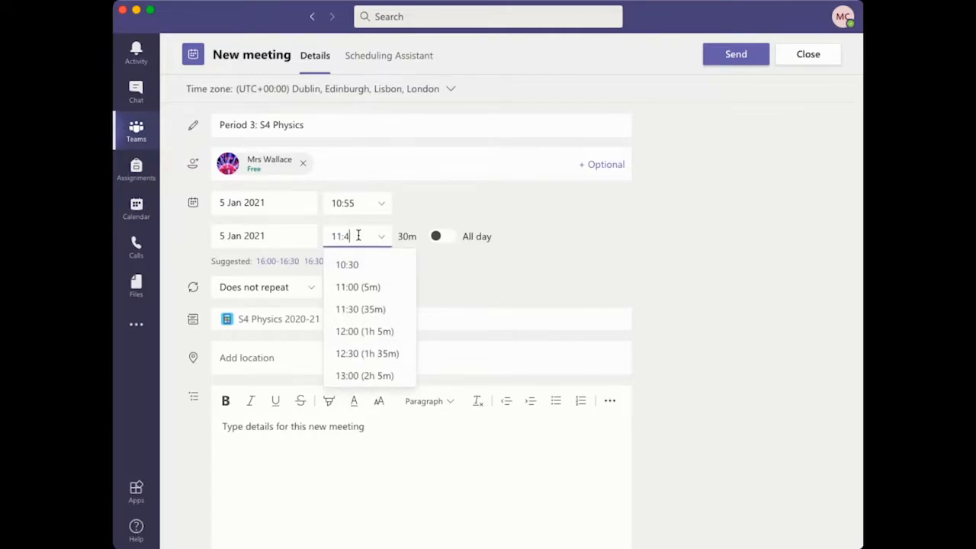
pyautogui.click(503, 265)
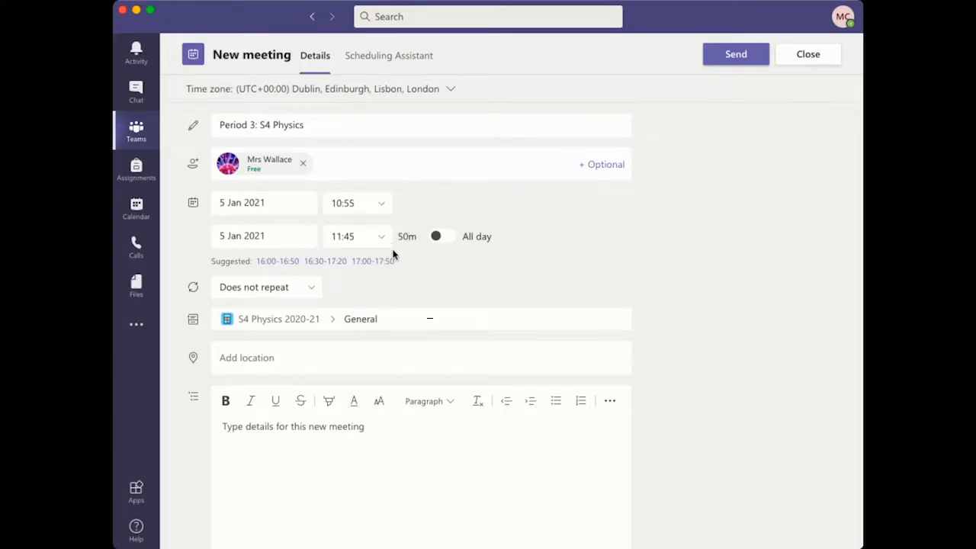
# - Give the meeting a custom recurrence of every 1 week on Tuesday, ending 26 Jan 2021, and save it
pyautogui.click(312, 292)
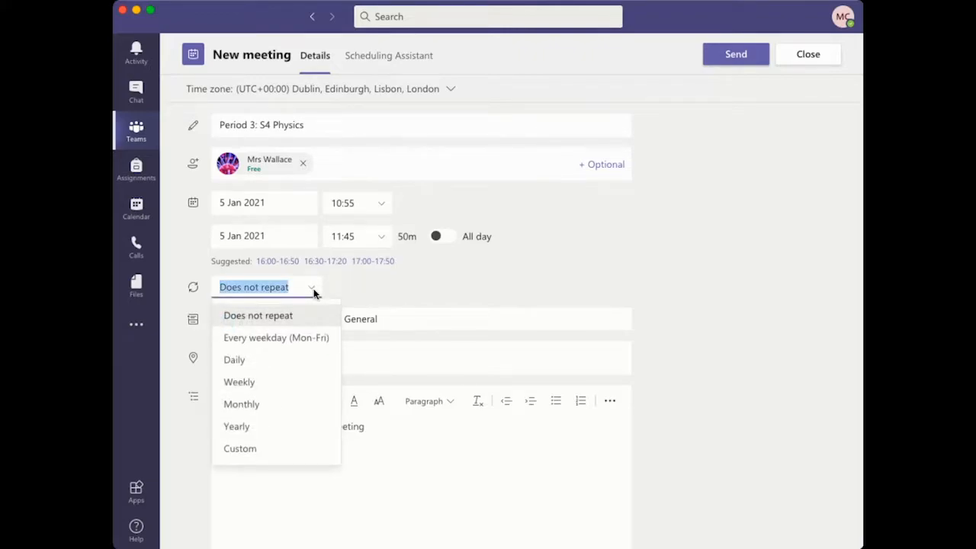
pyautogui.click(258, 451)
pyautogui.click(446, 260)
pyautogui.click(442, 305)
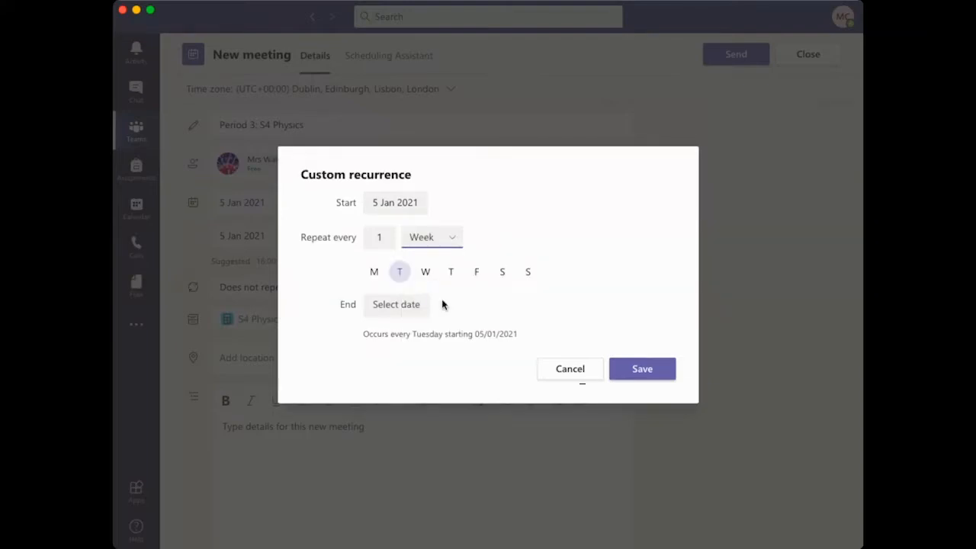
pyautogui.click(417, 304)
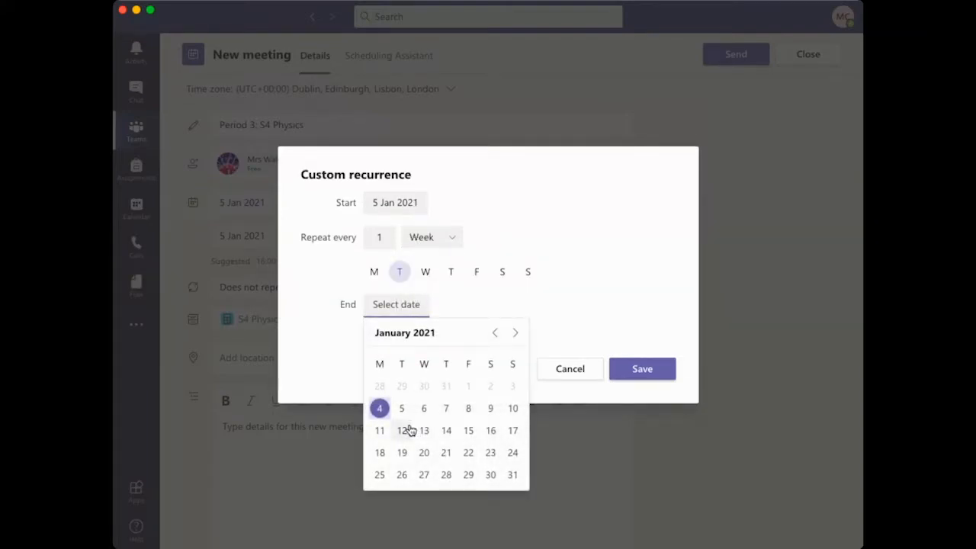
pyautogui.click(401, 475)
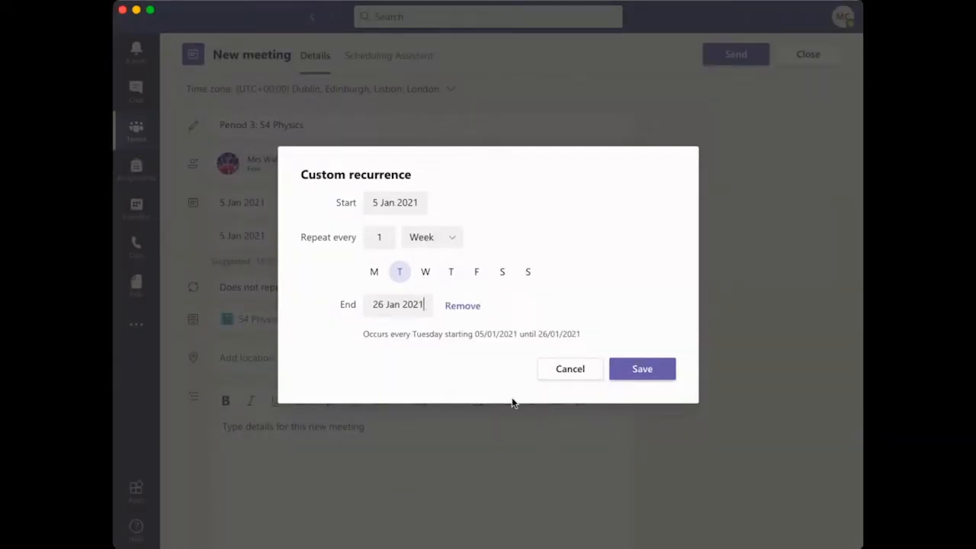
pyautogui.click(645, 373)
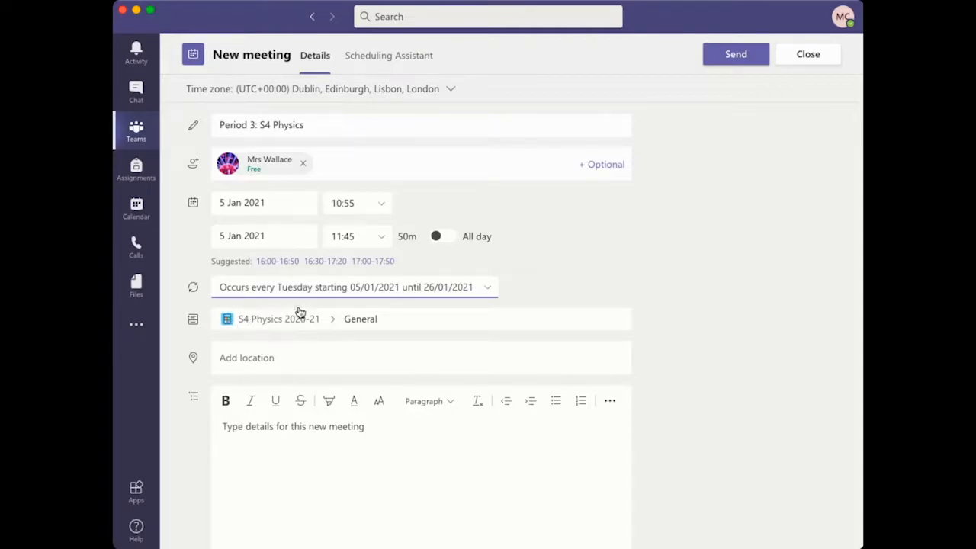
# - Add the details "Todays lesson will cover..... You must have your PLP, Calculator and Jotter to hand." and send the meeting invitation
pyautogui.click(233, 443)
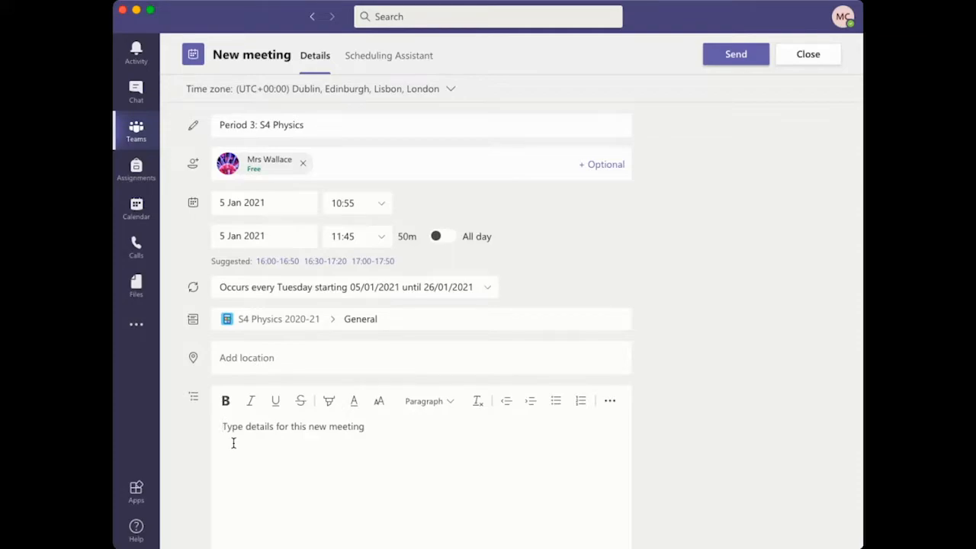
pyautogui.write('Todays lesson will cover..... You must have your PLP, Calculator and Jotter to hand.')
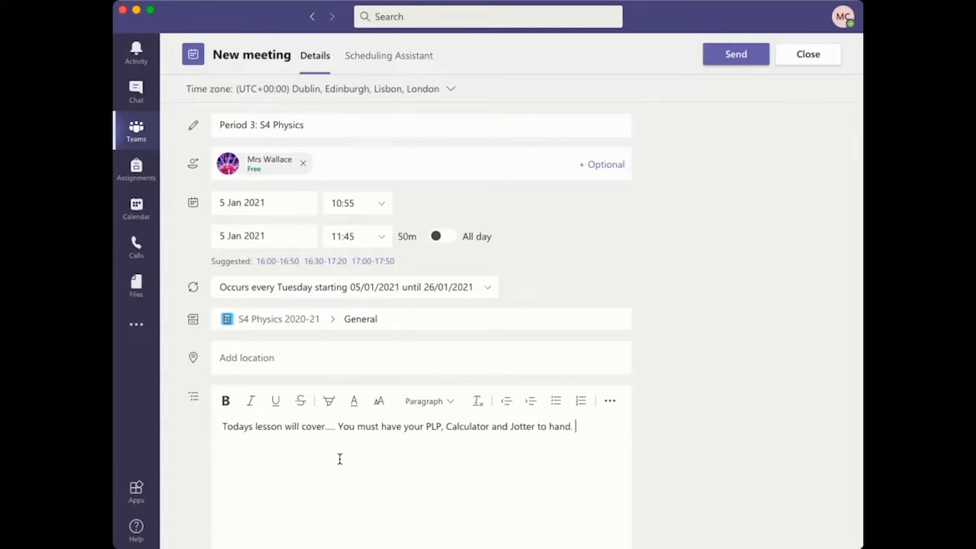
pyautogui.click(750, 64)
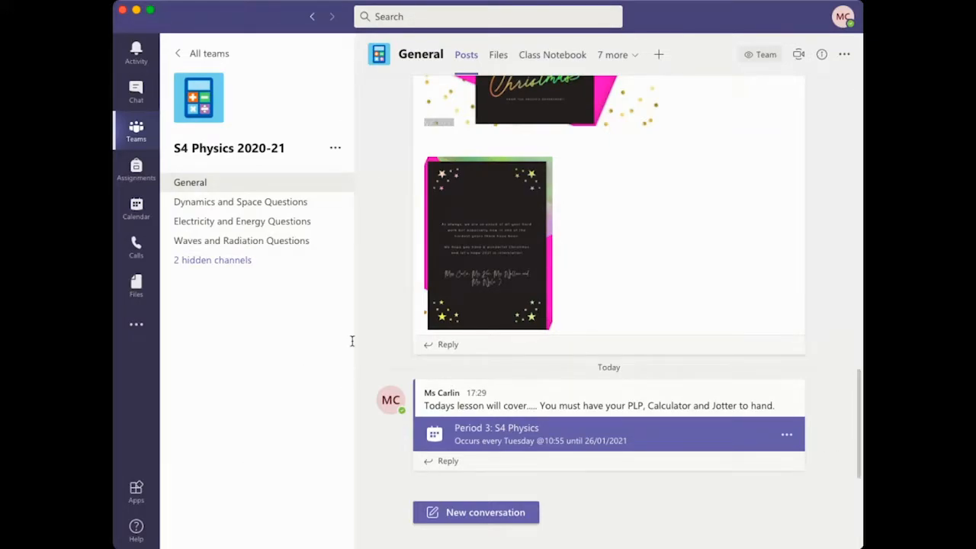
# - Check the calendar for the Period 3: S4 Physics lesson on Tuesday 5 January
pyautogui.click(136, 208)
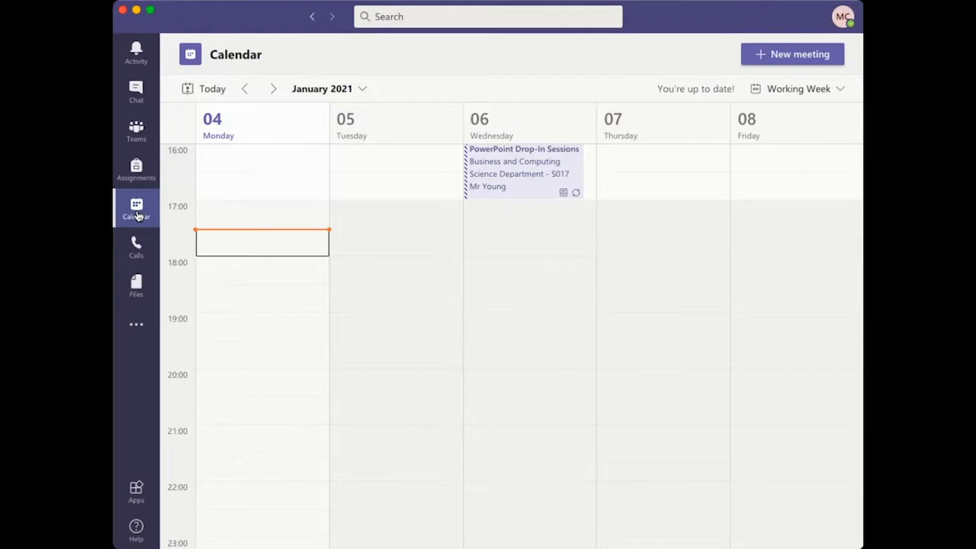
pyautogui.scroll(3, 324, 249)
pyautogui.scroll(5, 324, 249)
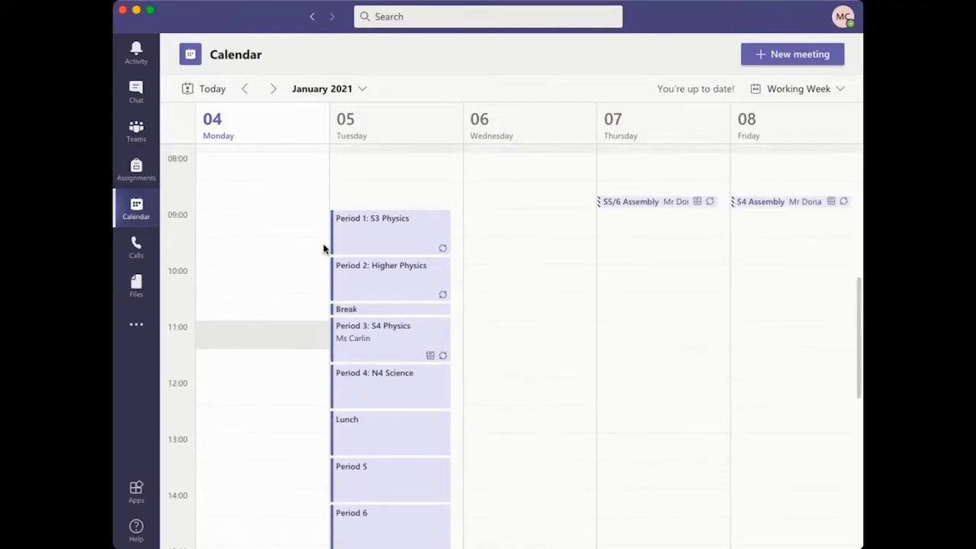
pyautogui.click(386, 317)
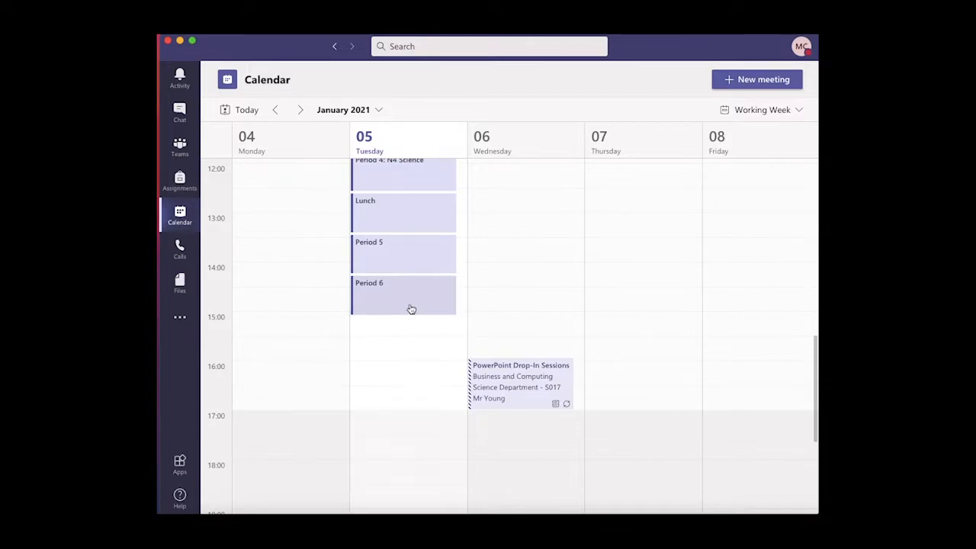
# - Create a meeting from the Tuesday 5 January calendar column, titled "Period 7" and running from 15:05 to 16:00
pyautogui.click(406, 332)
pyautogui.click(406, 332)
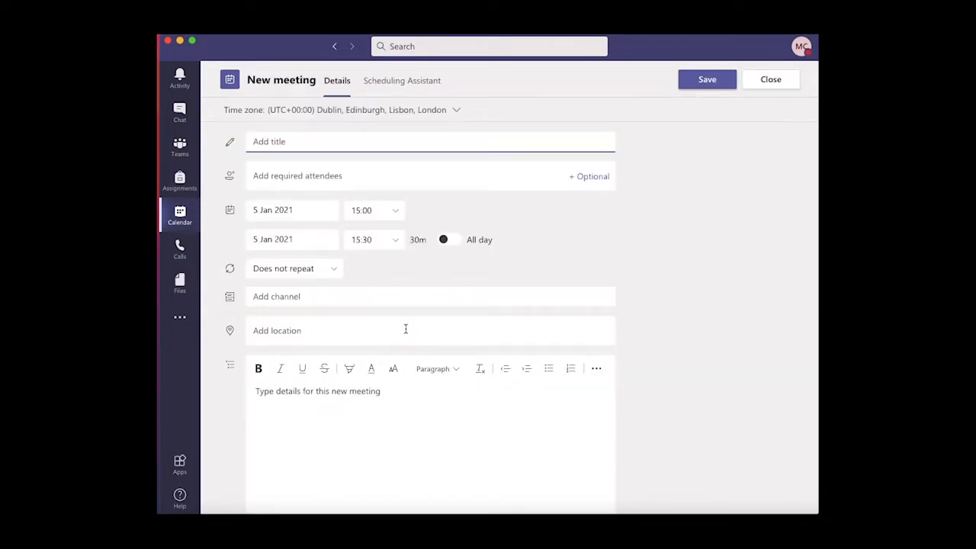
pyautogui.write('Period 7')
pyautogui.click(372, 213)
pyautogui.write('15:05')
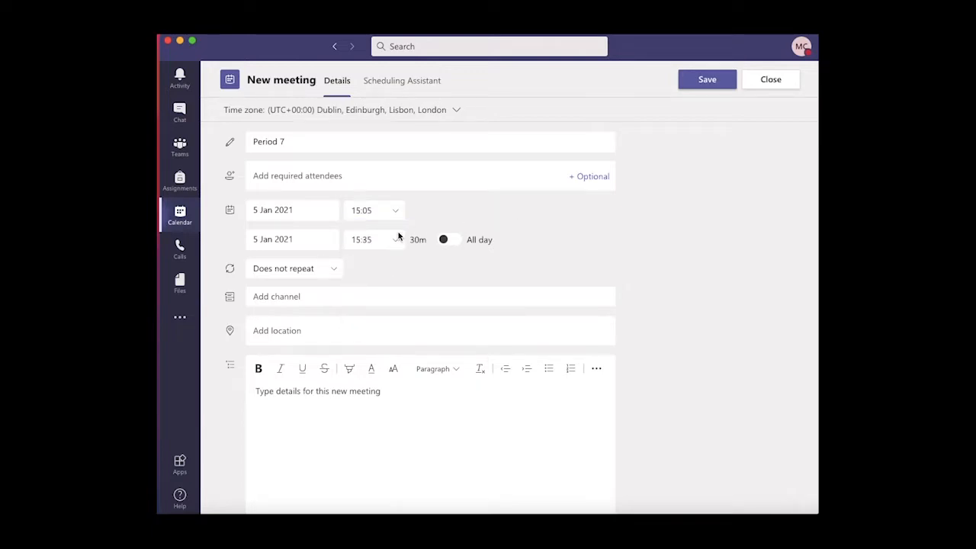
pyautogui.click(398, 242)
pyautogui.click(390, 305)
# - Leave the Period 7 meeting non-repeating and assign it to the General channel of Example Team
pyautogui.click(335, 272)
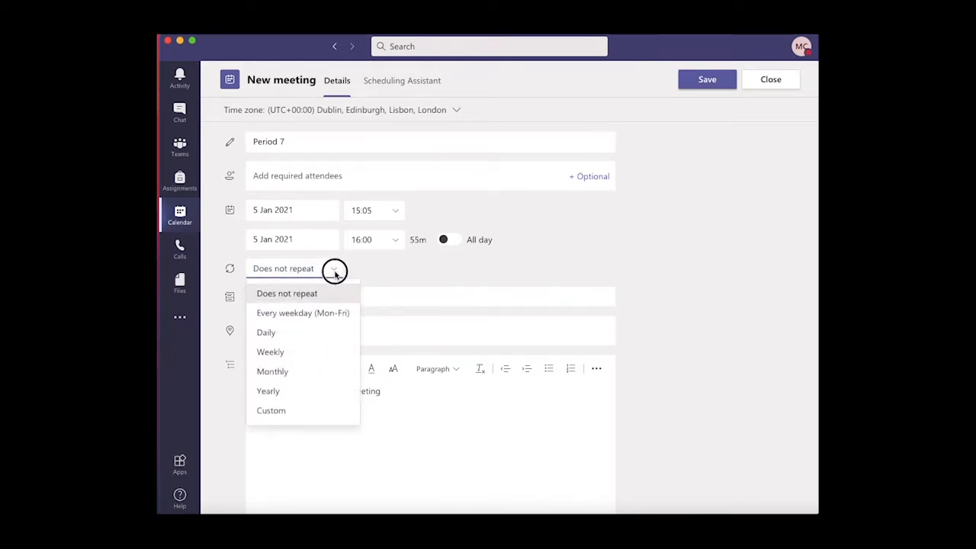
pyautogui.click(335, 274)
pyautogui.click(340, 301)
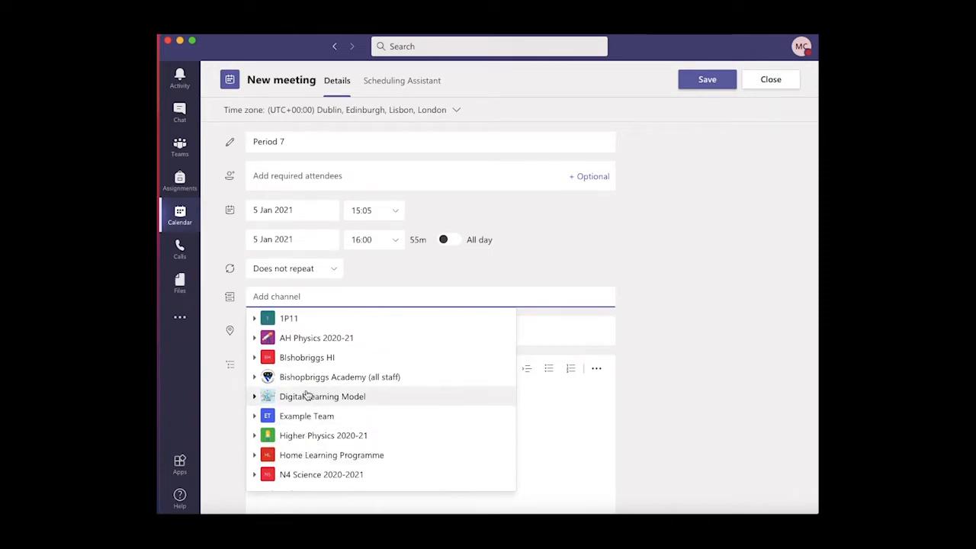
pyautogui.click(308, 420)
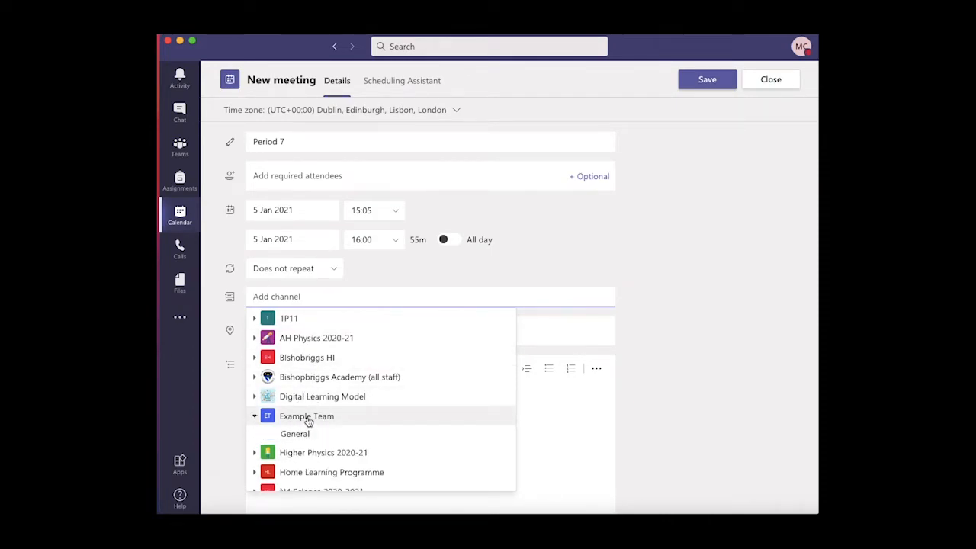
pyautogui.click(307, 435)
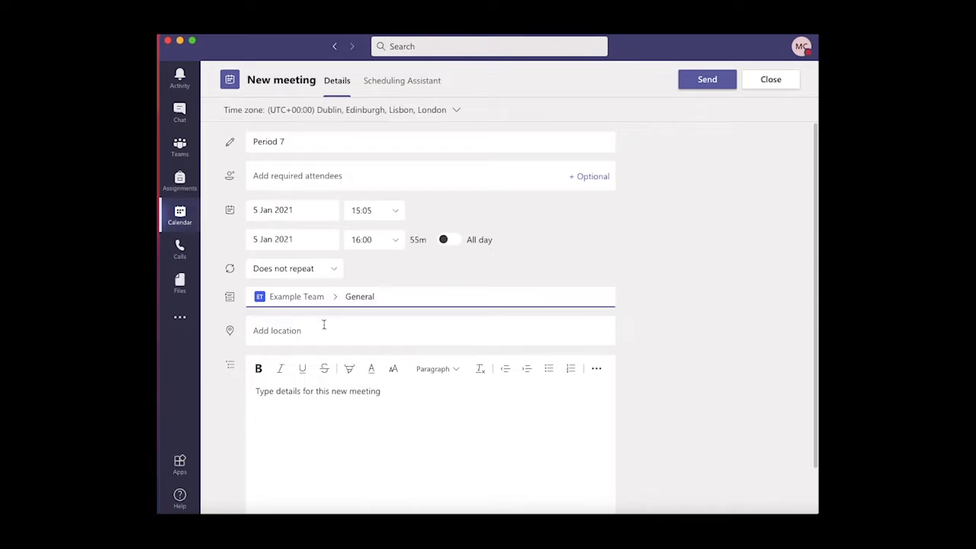
# - Enter "Lesson details" as the Period 7 meeting description, send the invitation, and check the lesson in the calendar
pyautogui.click(308, 425)
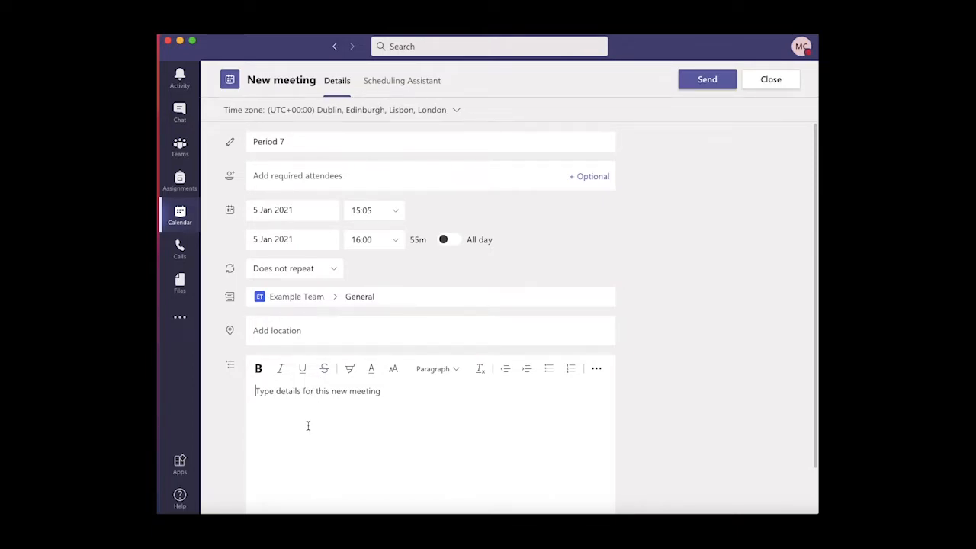
pyautogui.write('Lesson details')
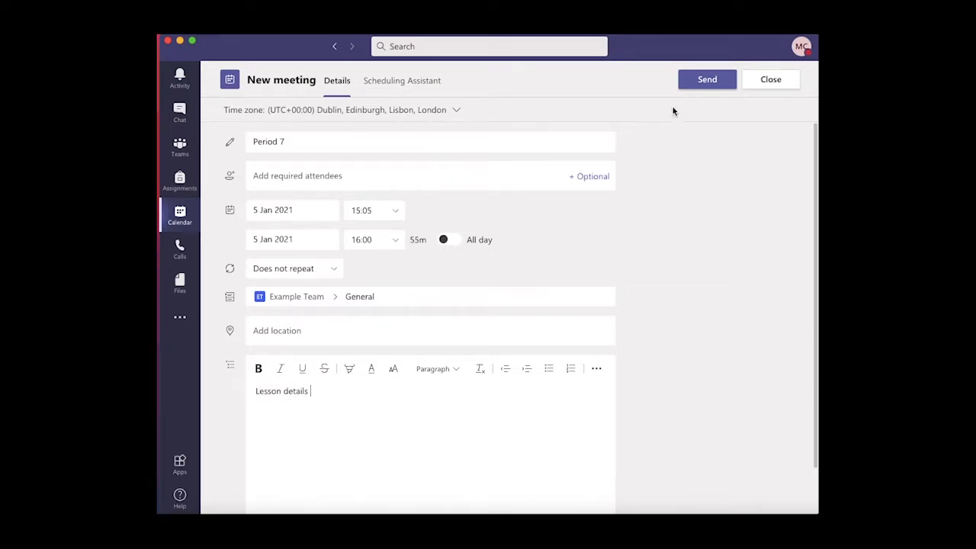
pyautogui.click(705, 84)
pyautogui.scroll(-3, 410, 417)
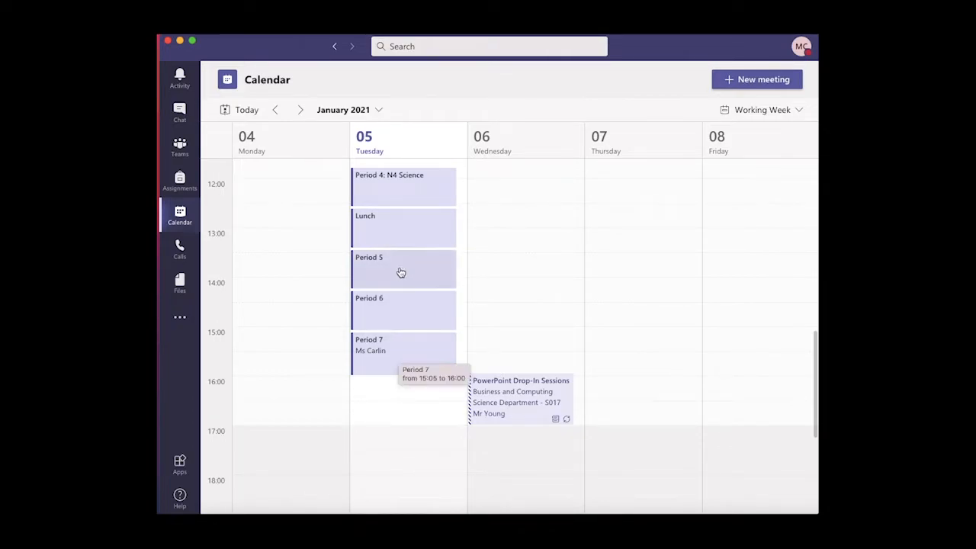
# - Check the Period 7 meeting's details in the calendar and its announcement in Example Team's General channel
pyautogui.click(391, 355)
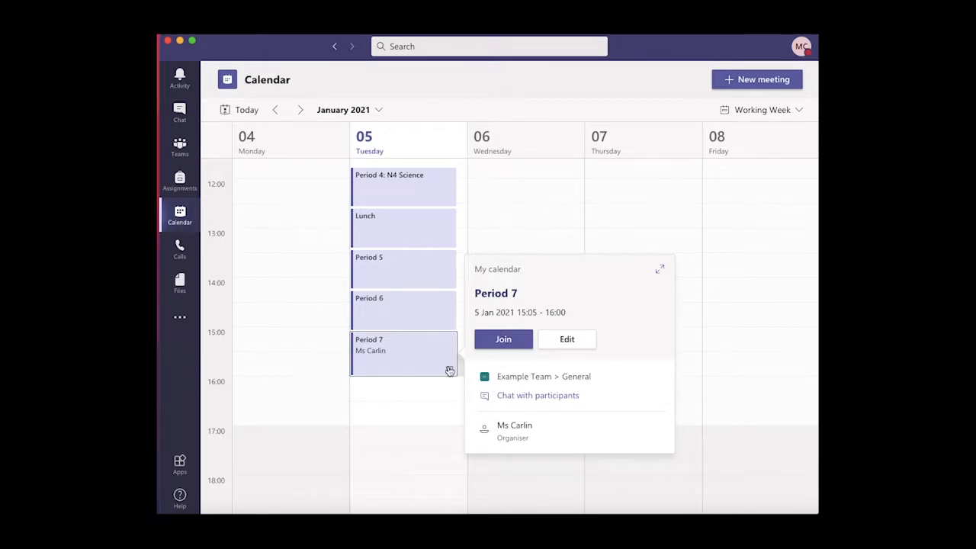
pyautogui.click(403, 402)
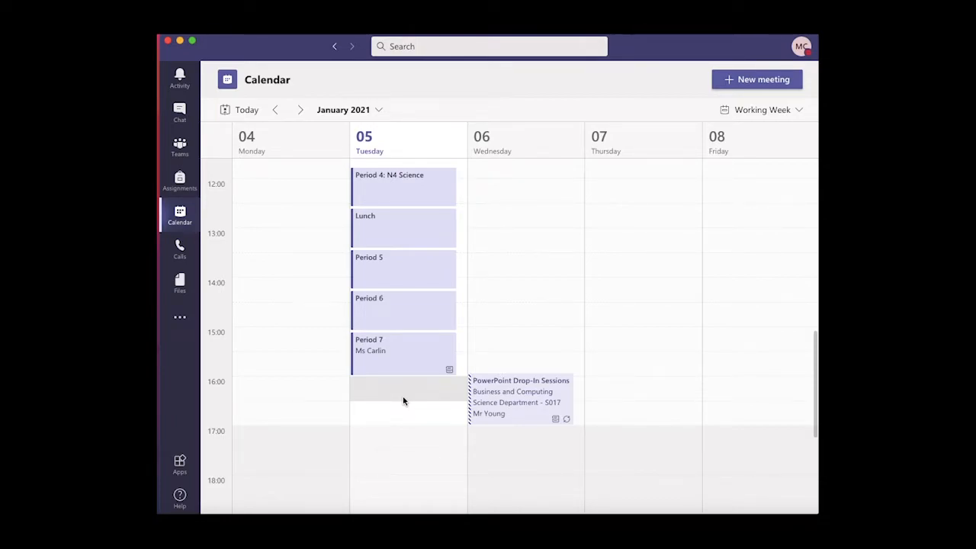
pyautogui.click(183, 148)
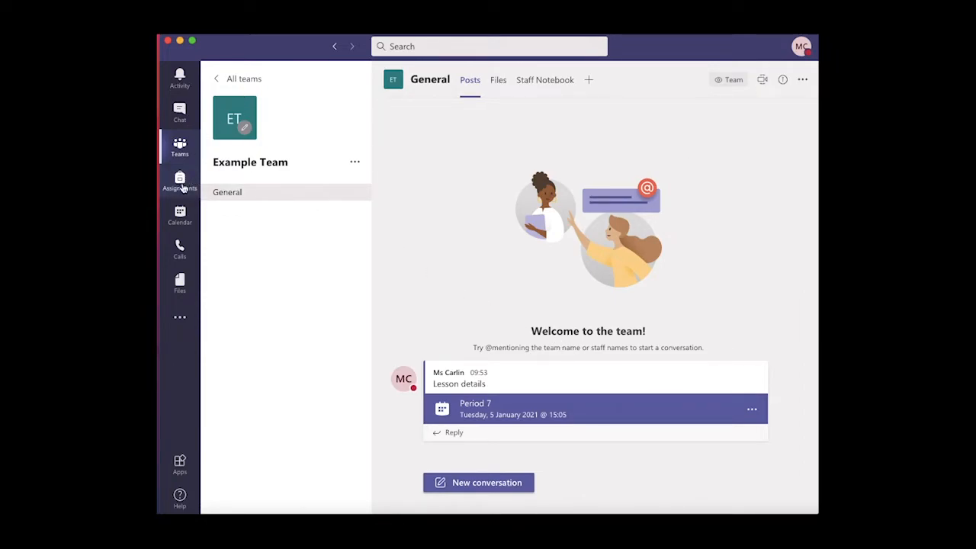
# - Join the Tuesday 5 January Period 7 meeting from the calendar, using computer audio with the camera off
pyautogui.click(180, 216)
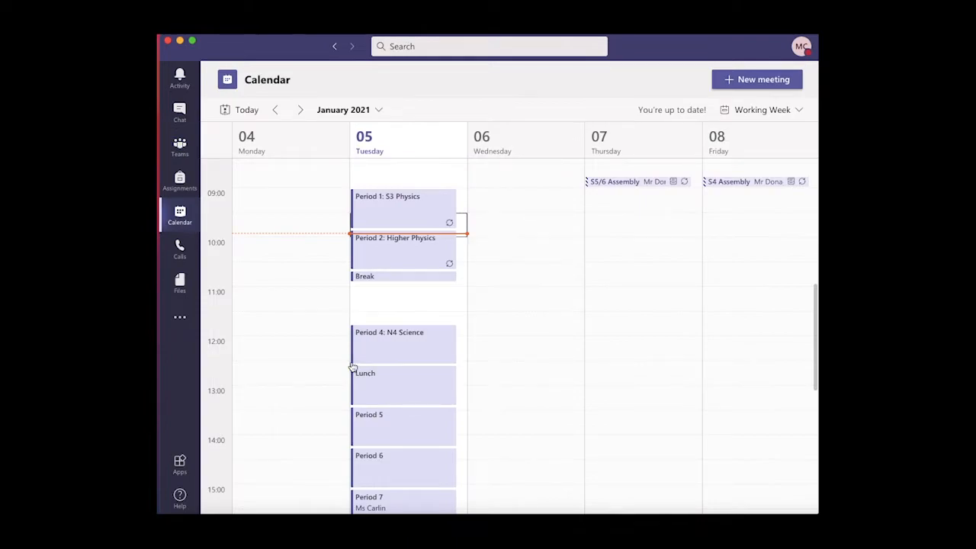
pyautogui.scroll(-5, 353, 368)
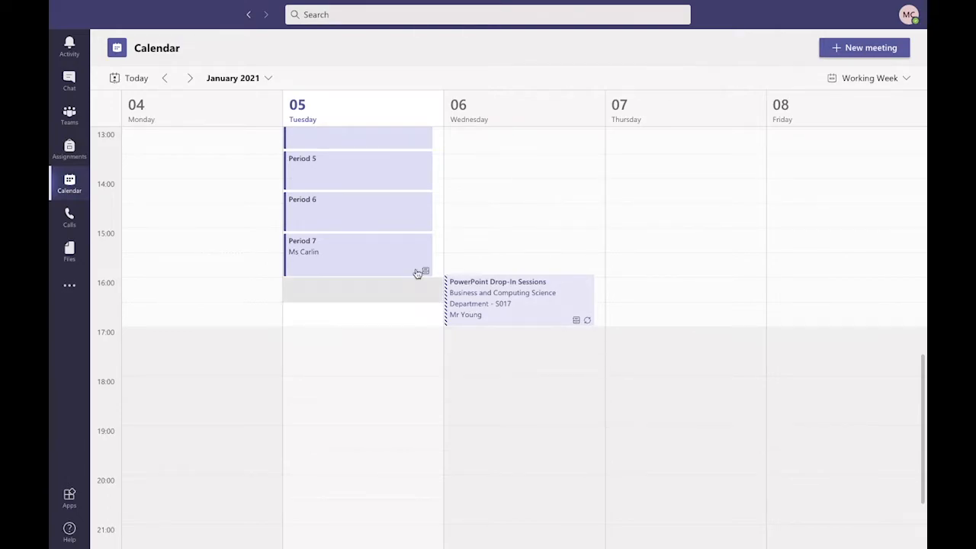
pyautogui.click(343, 258)
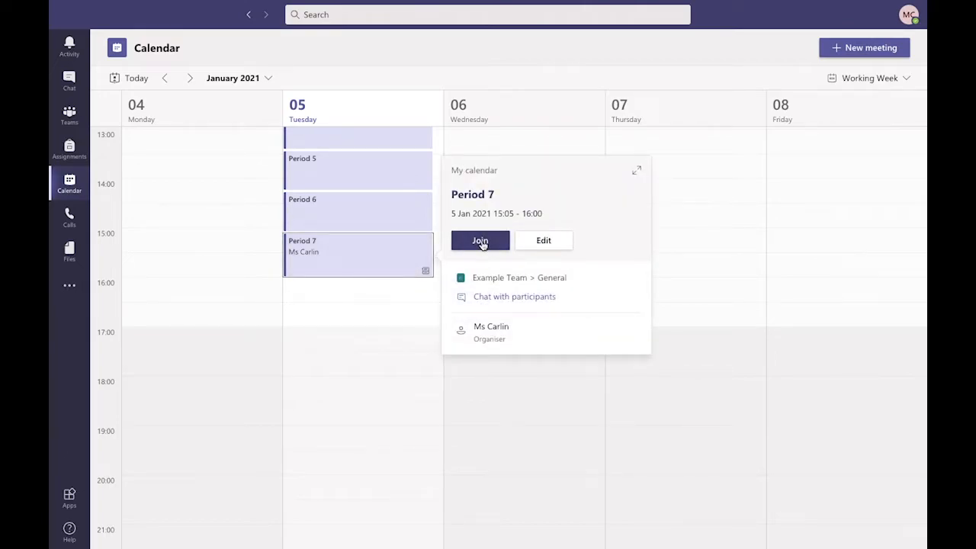
pyautogui.click(481, 241)
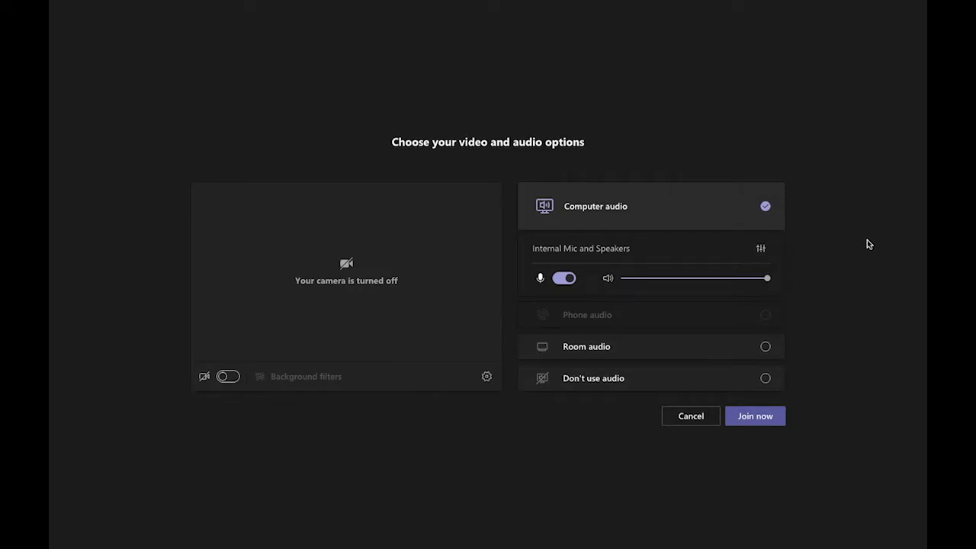
pyautogui.click(775, 420)
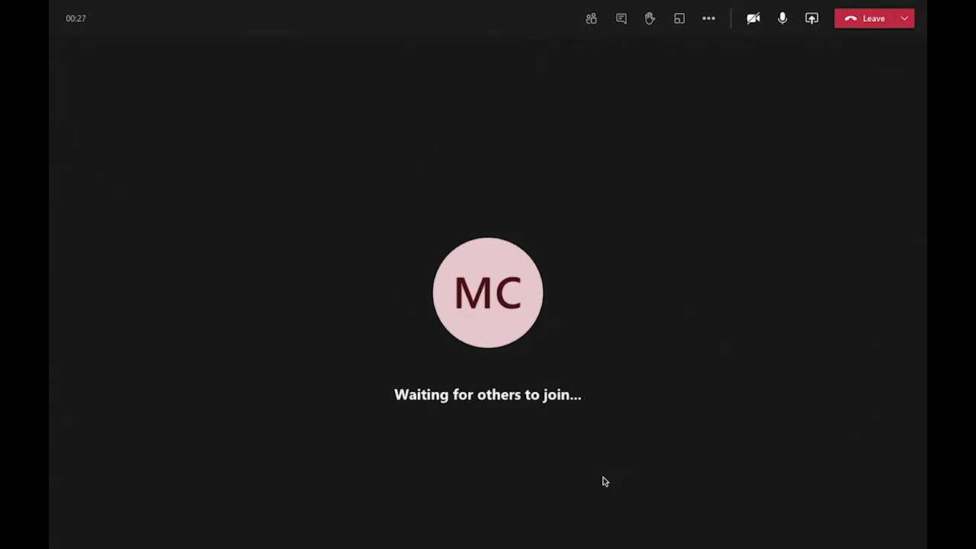
# - View the meeting's participants list and send the message "Hello" in the meeting chat
pyautogui.click(591, 21)
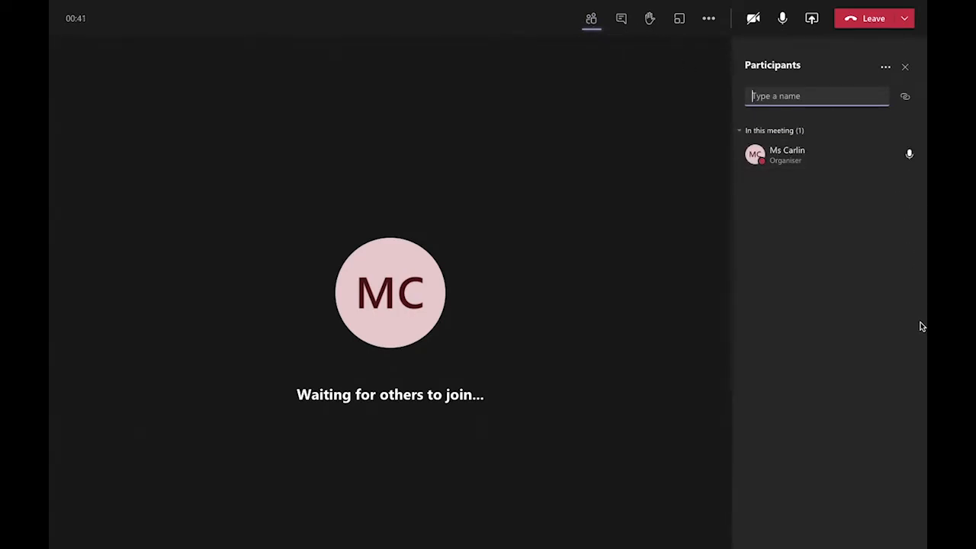
pyautogui.click(623, 24)
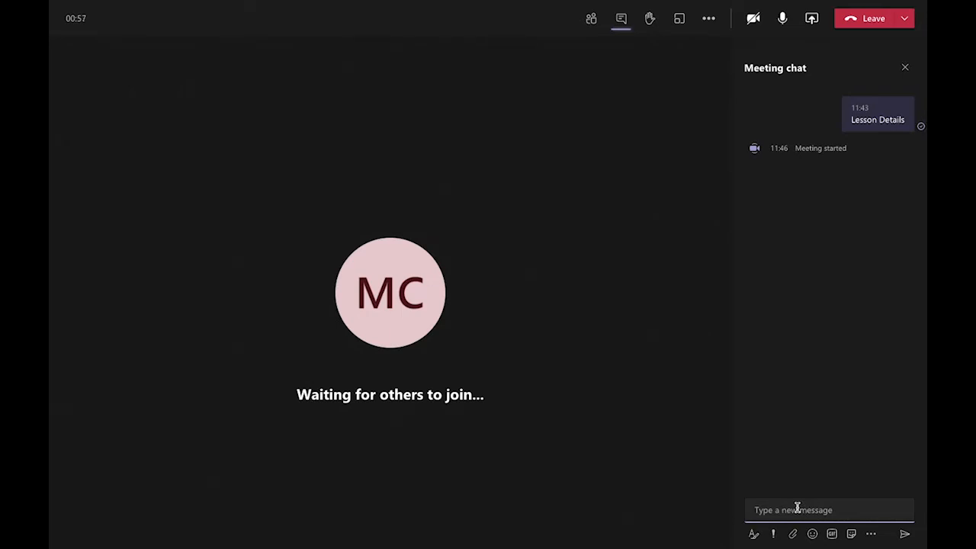
pyautogui.write('Hello')
pyautogui.press('Return')
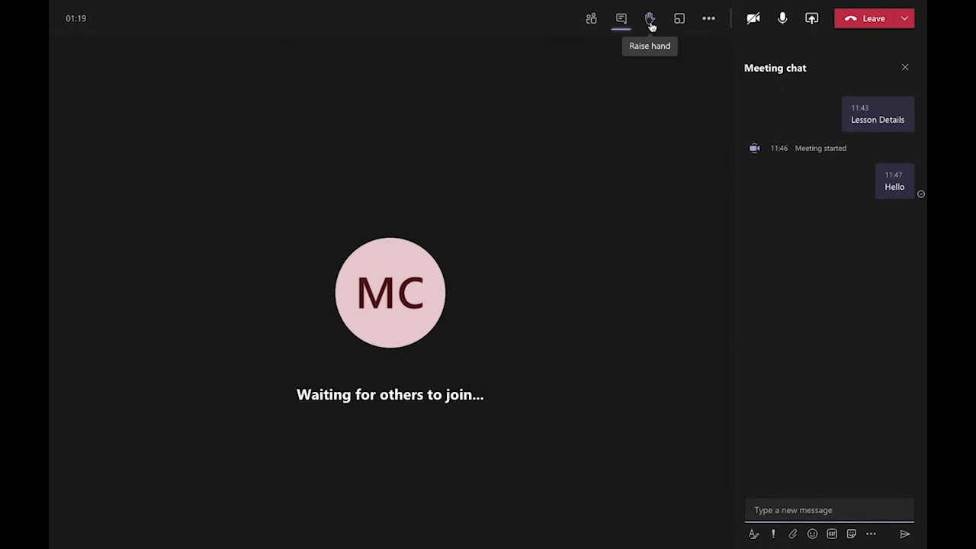
# - Raise a hand and check it in the participants list, lowering it again before closing the list
pyautogui.click(648, 23)
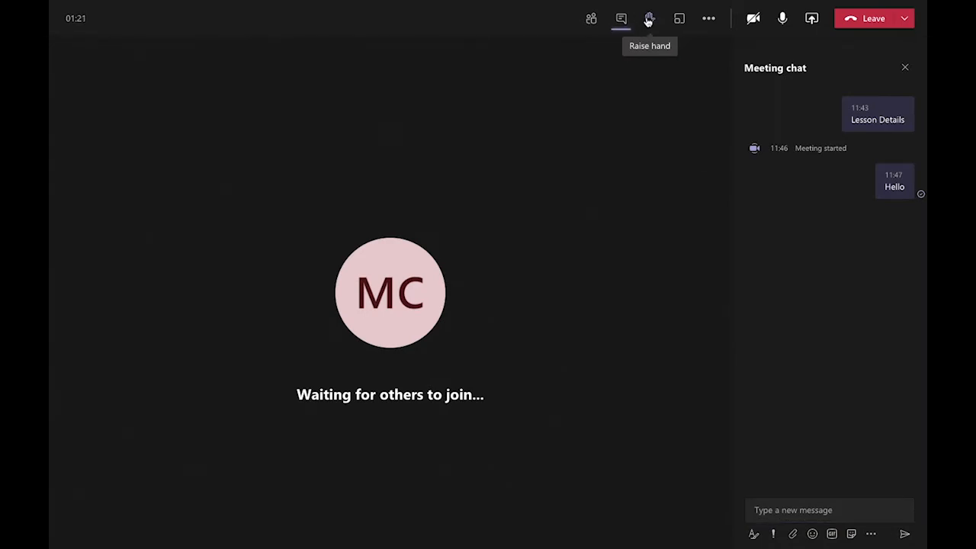
pyautogui.click(595, 21)
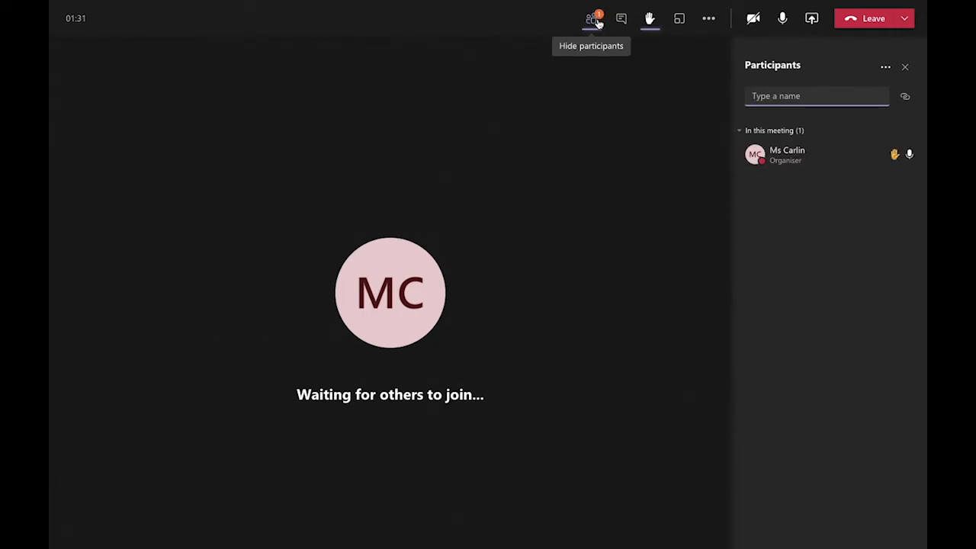
pyautogui.click(650, 19)
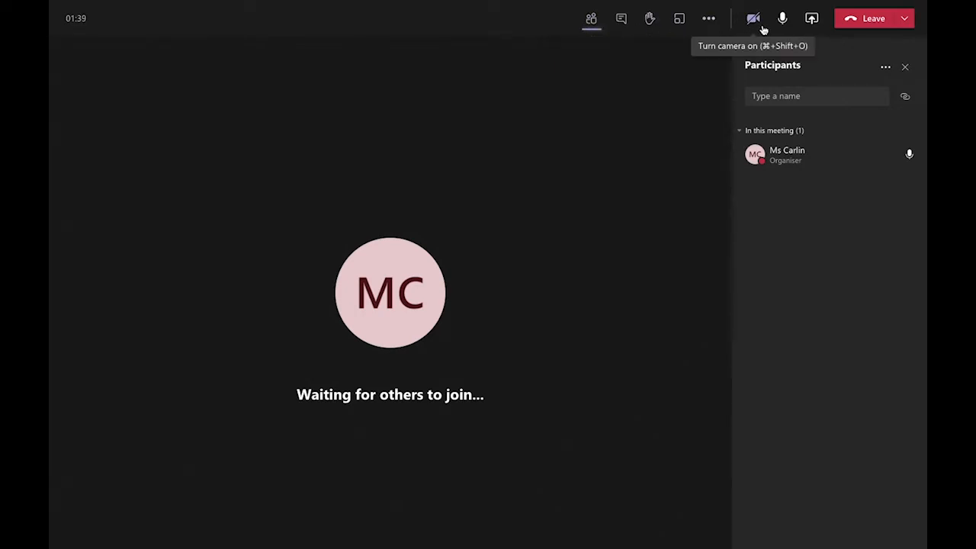
pyautogui.click(905, 67)
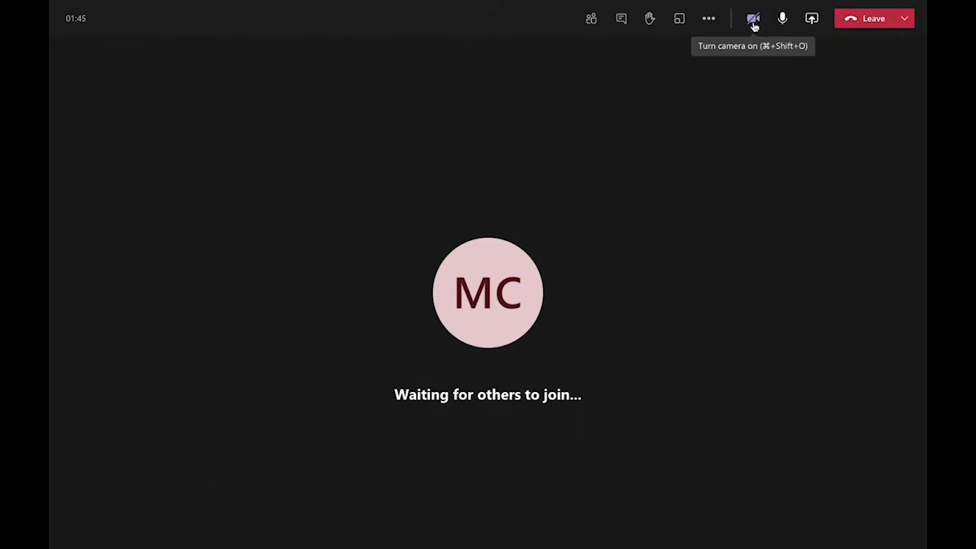
# - Browse OneDrive for a presentation to share, going to Harddrive > 1. Teaching In Use > 3. N5 Physics > 1. Waves and Radiation > Powerpoints
pyautogui.click(812, 20)
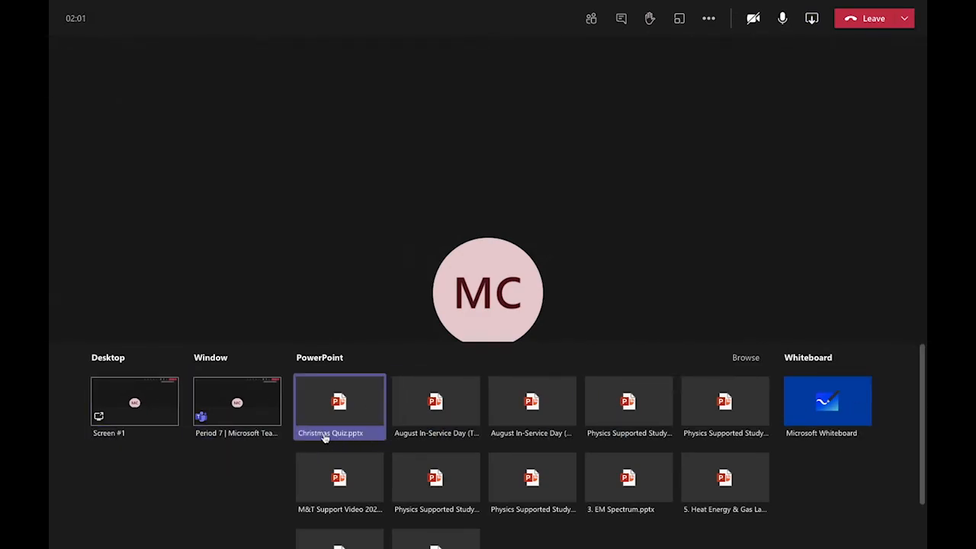
pyautogui.click(746, 360)
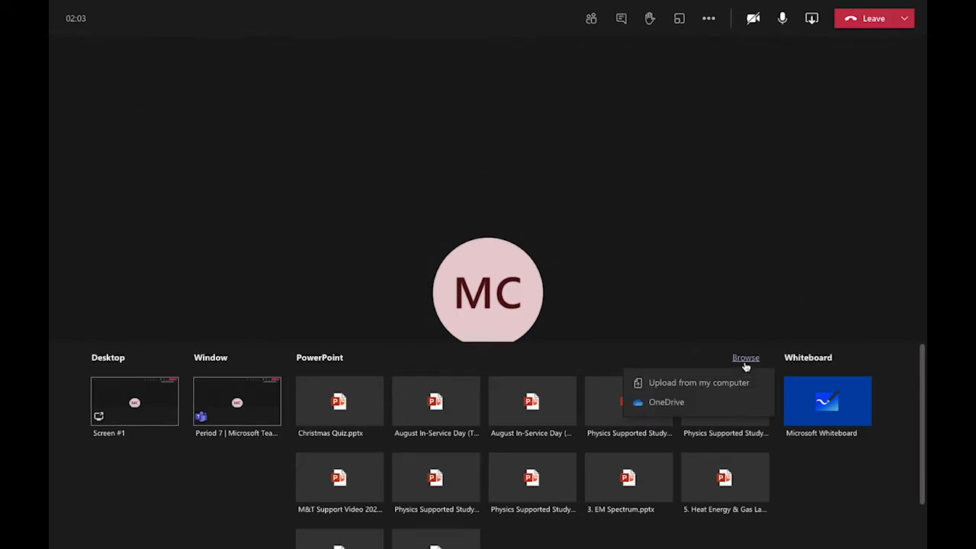
pyautogui.click(690, 406)
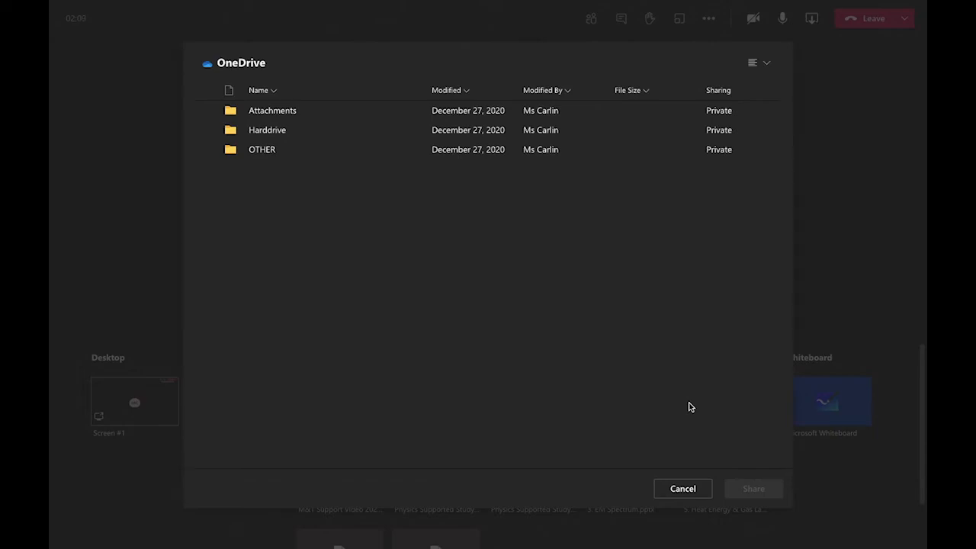
pyautogui.click(264, 131)
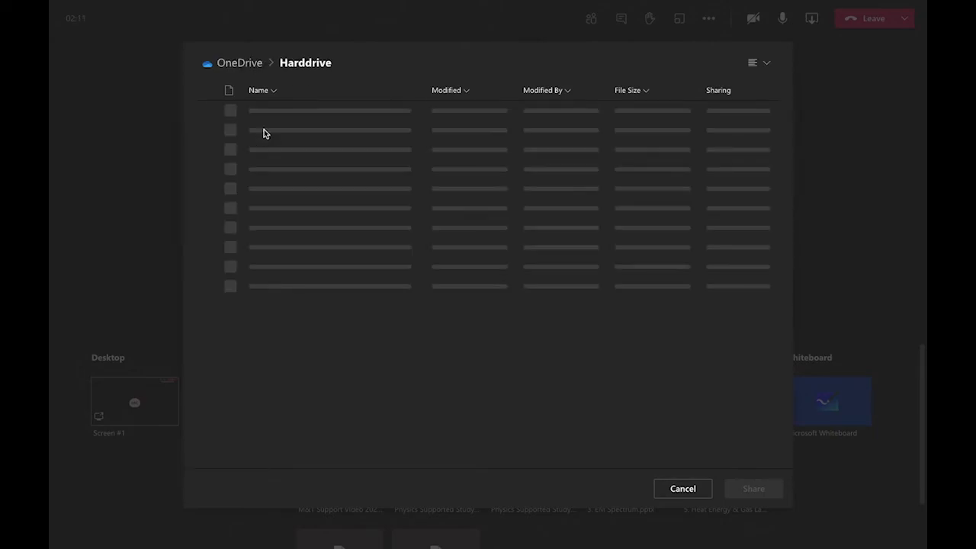
pyautogui.click(283, 114)
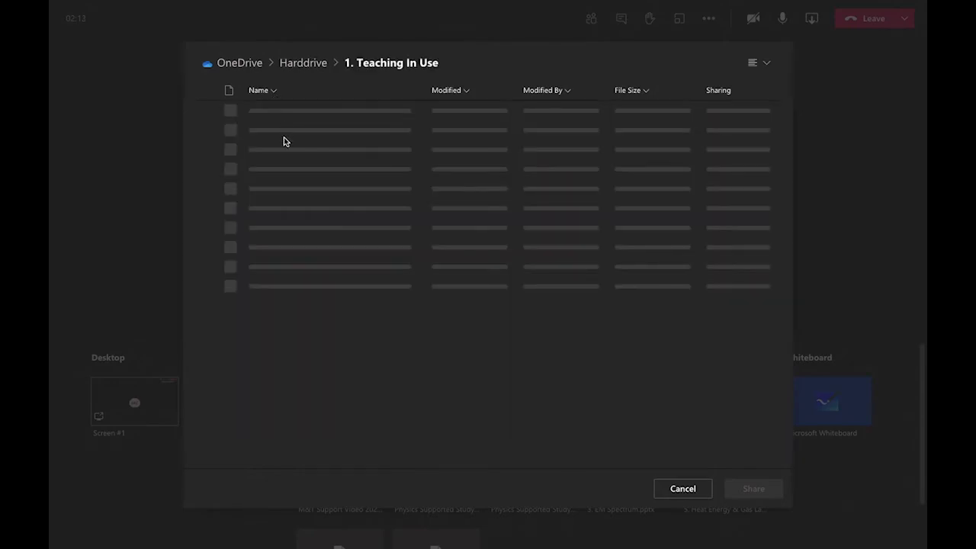
pyautogui.click(282, 149)
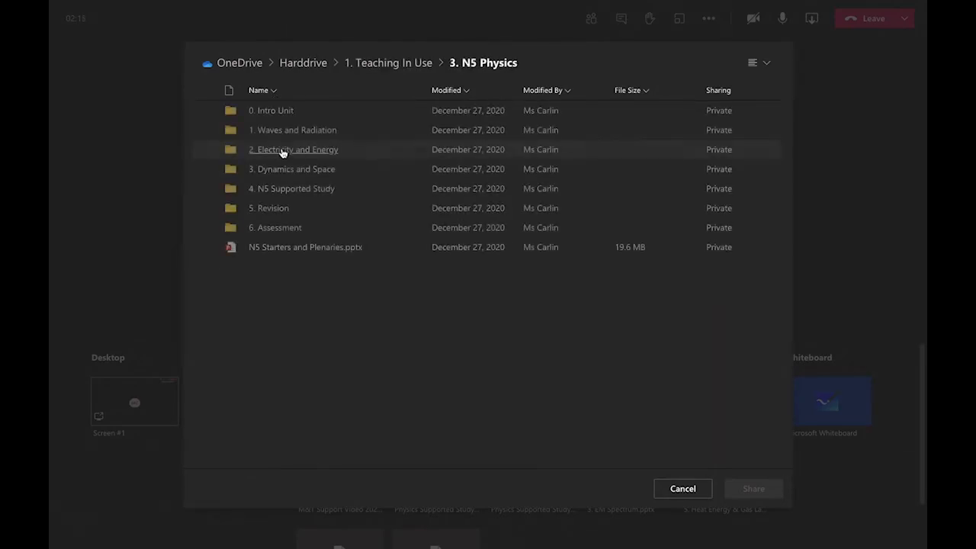
pyautogui.click(286, 130)
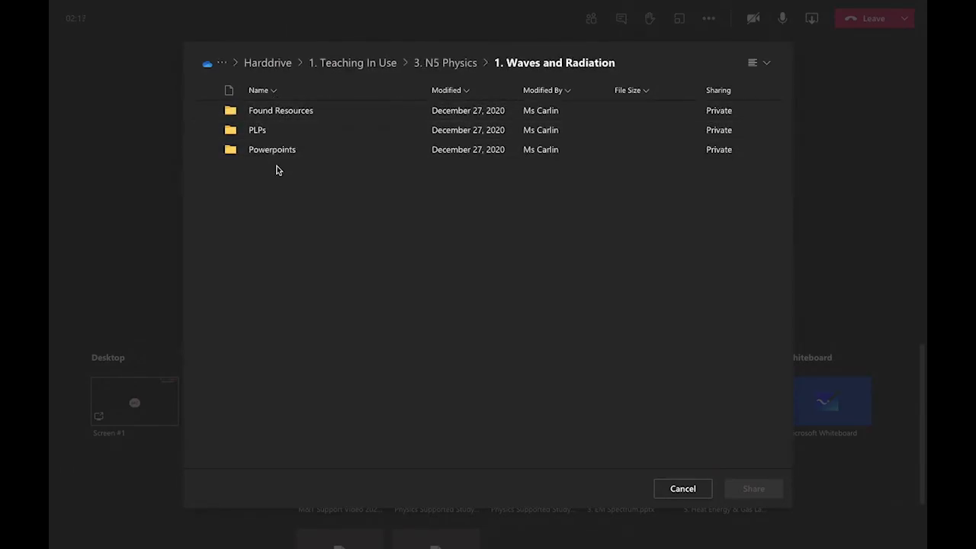
pyautogui.click(275, 153)
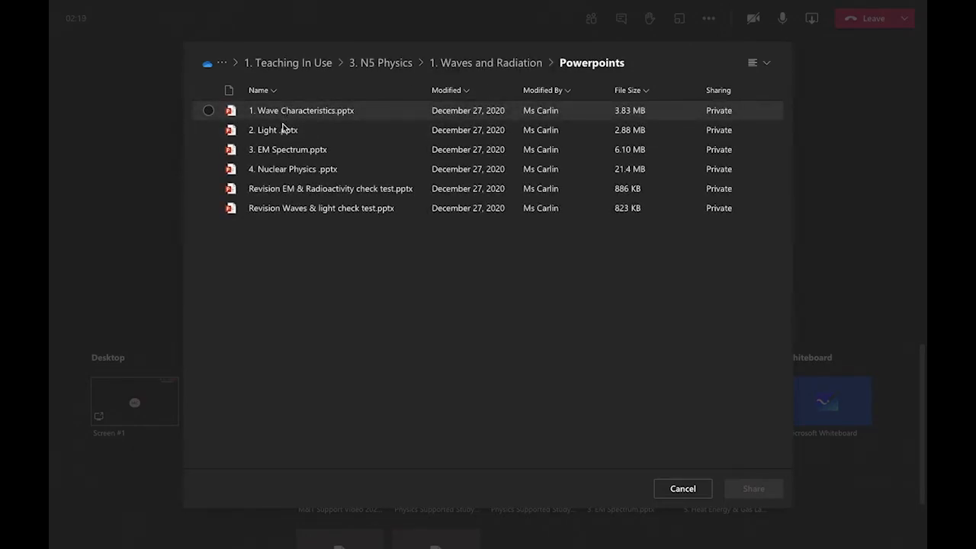
# - Share "3. EM Spectrum.pptx" in the meeting and advance the presentation to slide 2
pyautogui.click(277, 151)
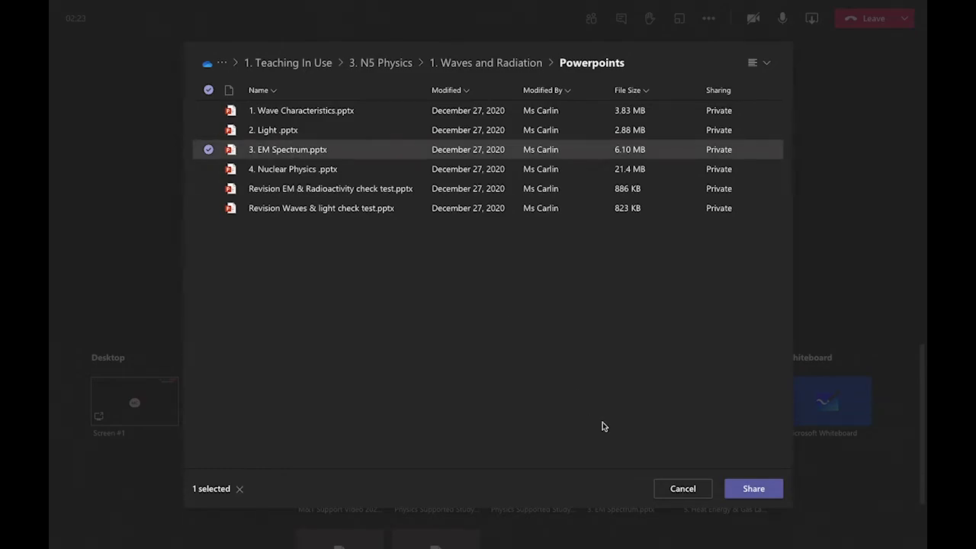
pyautogui.click(761, 489)
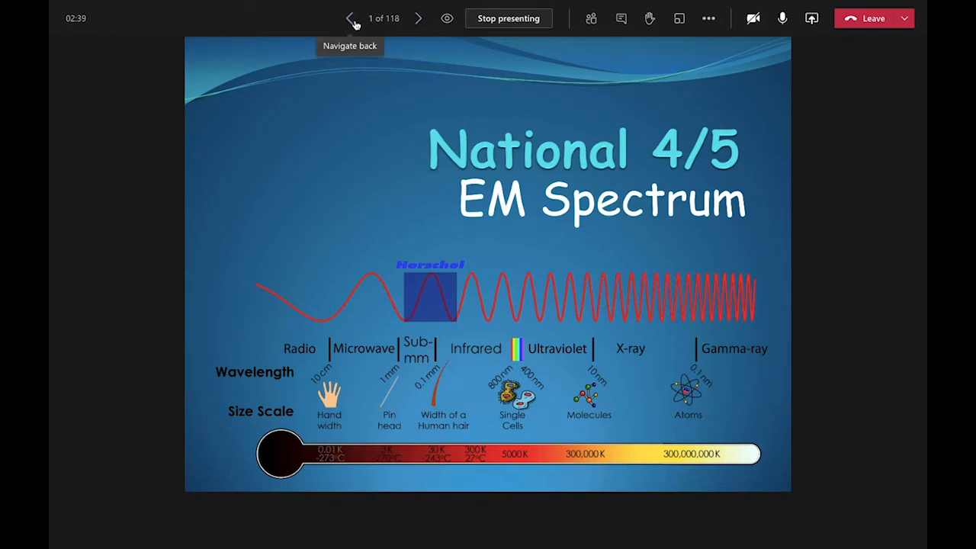
pyautogui.click(417, 20)
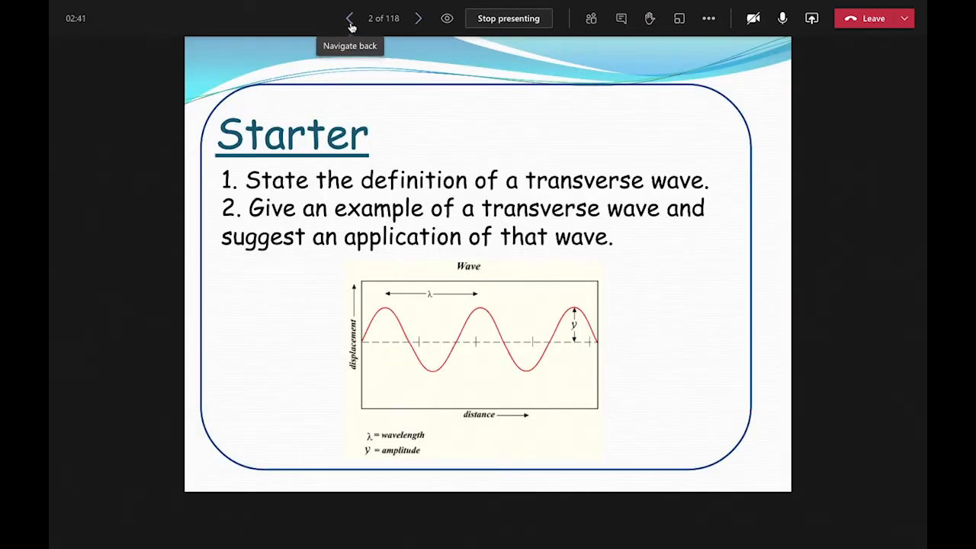